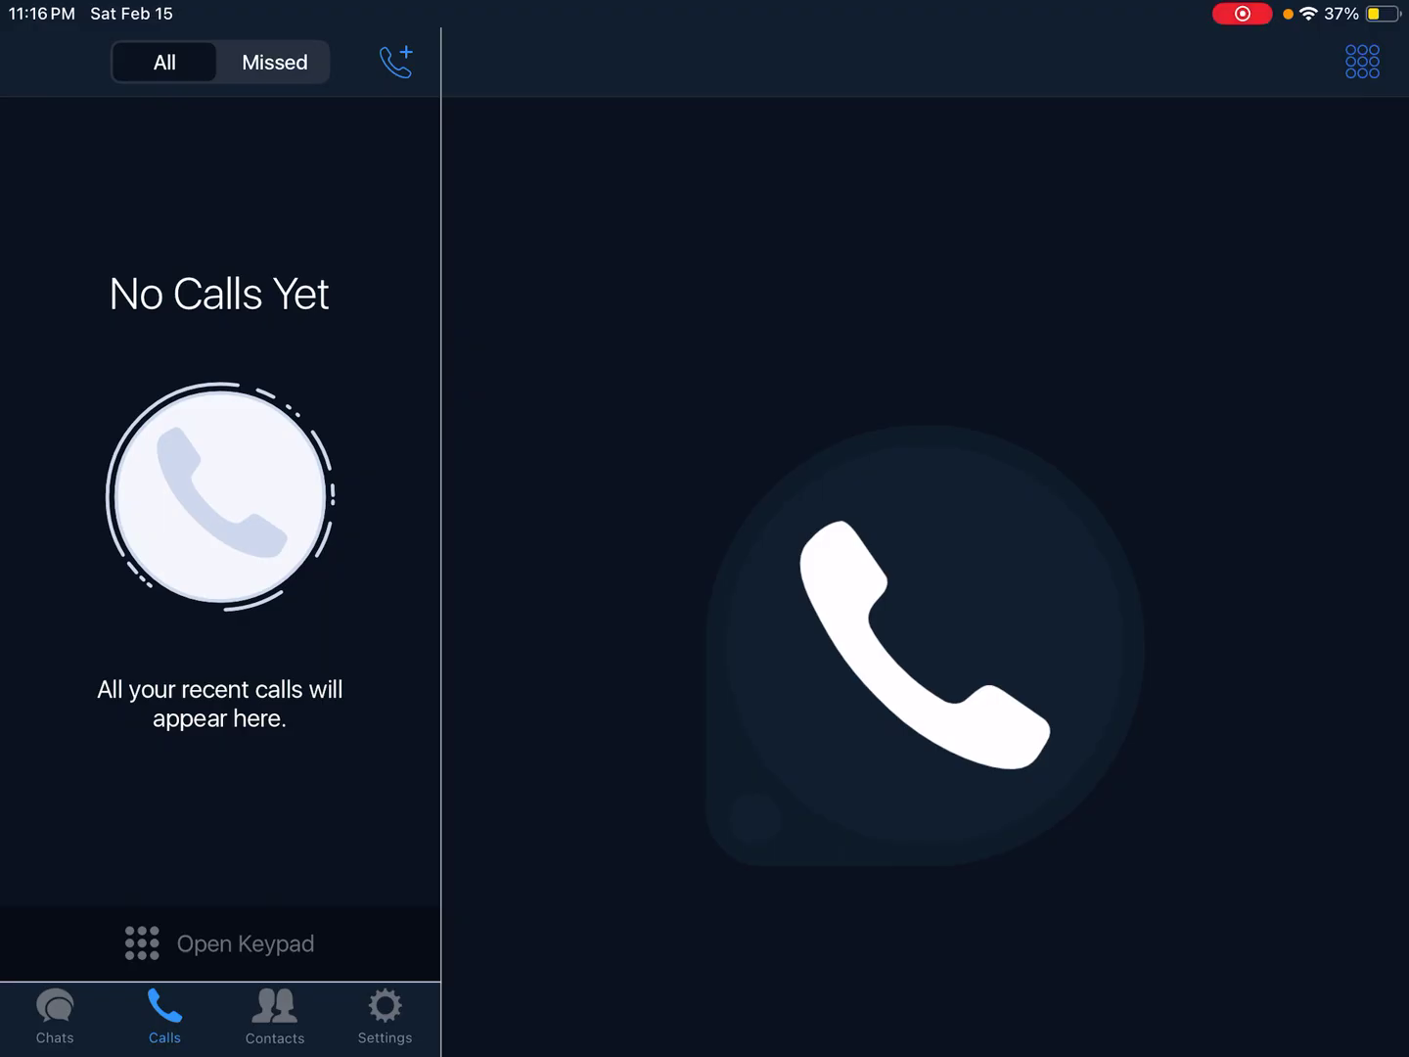
Step: Open the 'b j' conversation from the Chats tab
click(54, 1013)
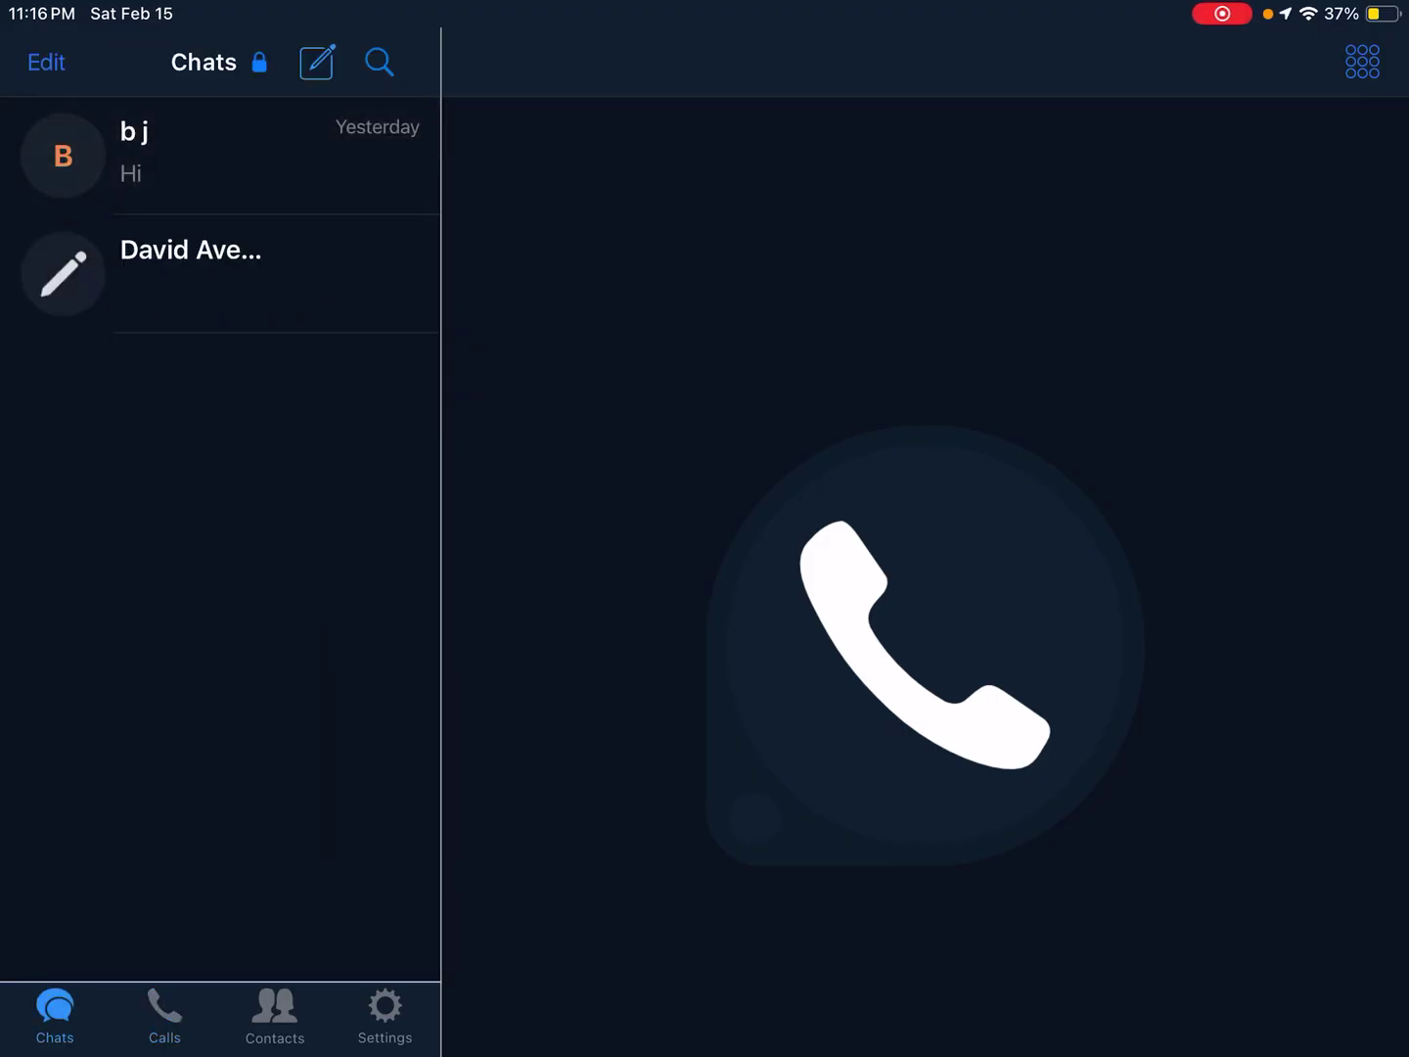
click(220, 154)
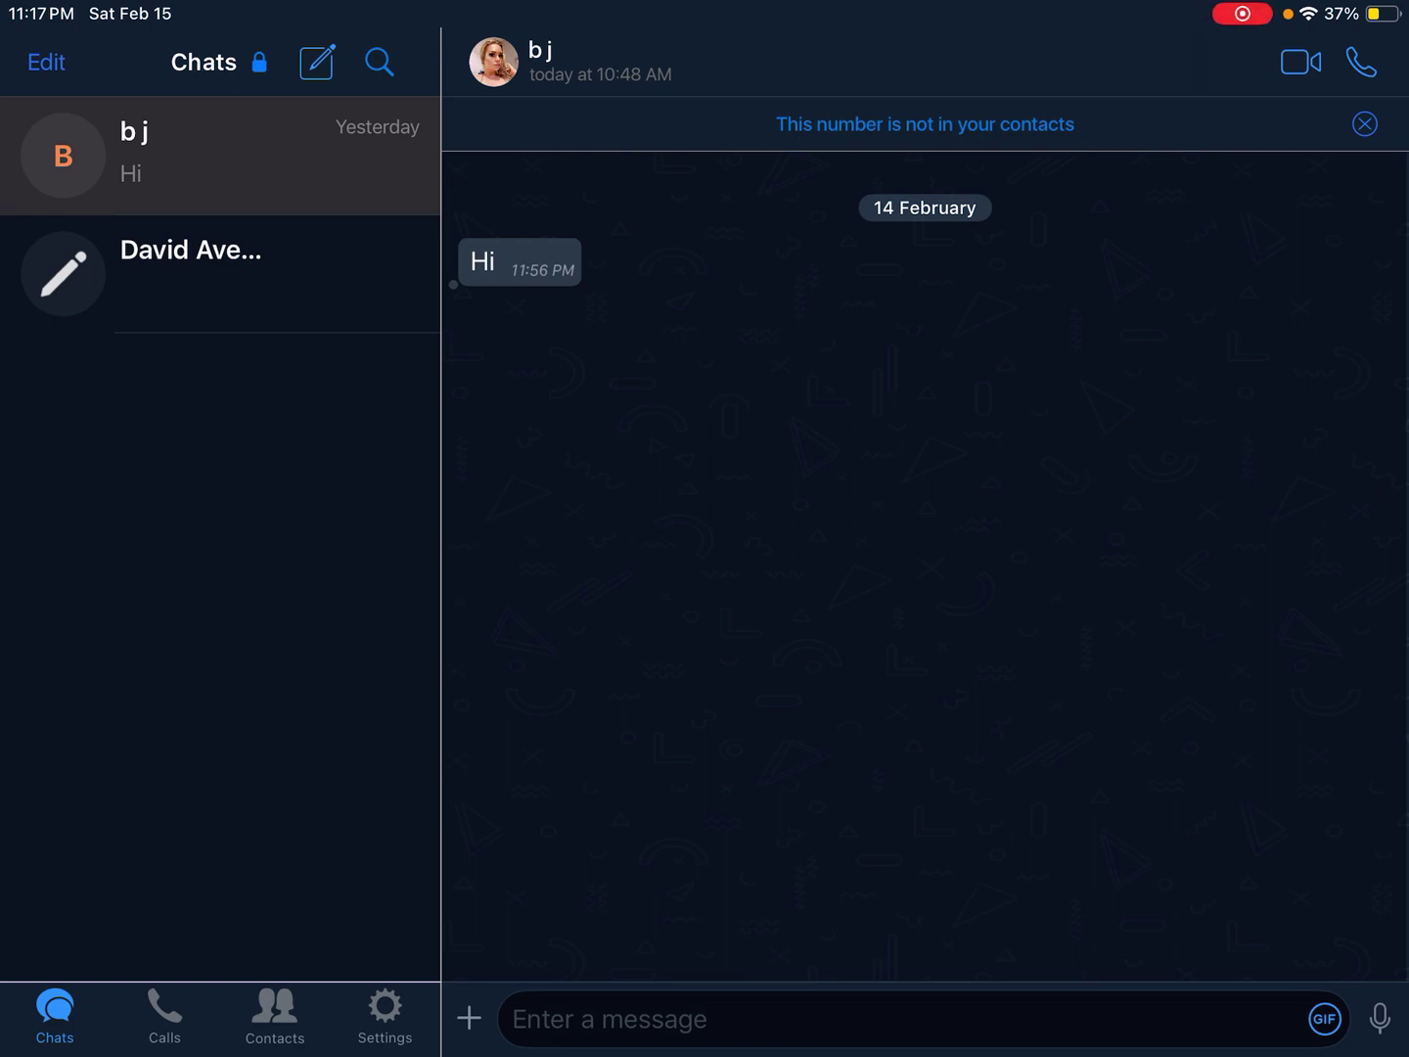
Step: Choose 'Photo or Video' from the chat's attachment options to show the albums list
click(469, 1018)
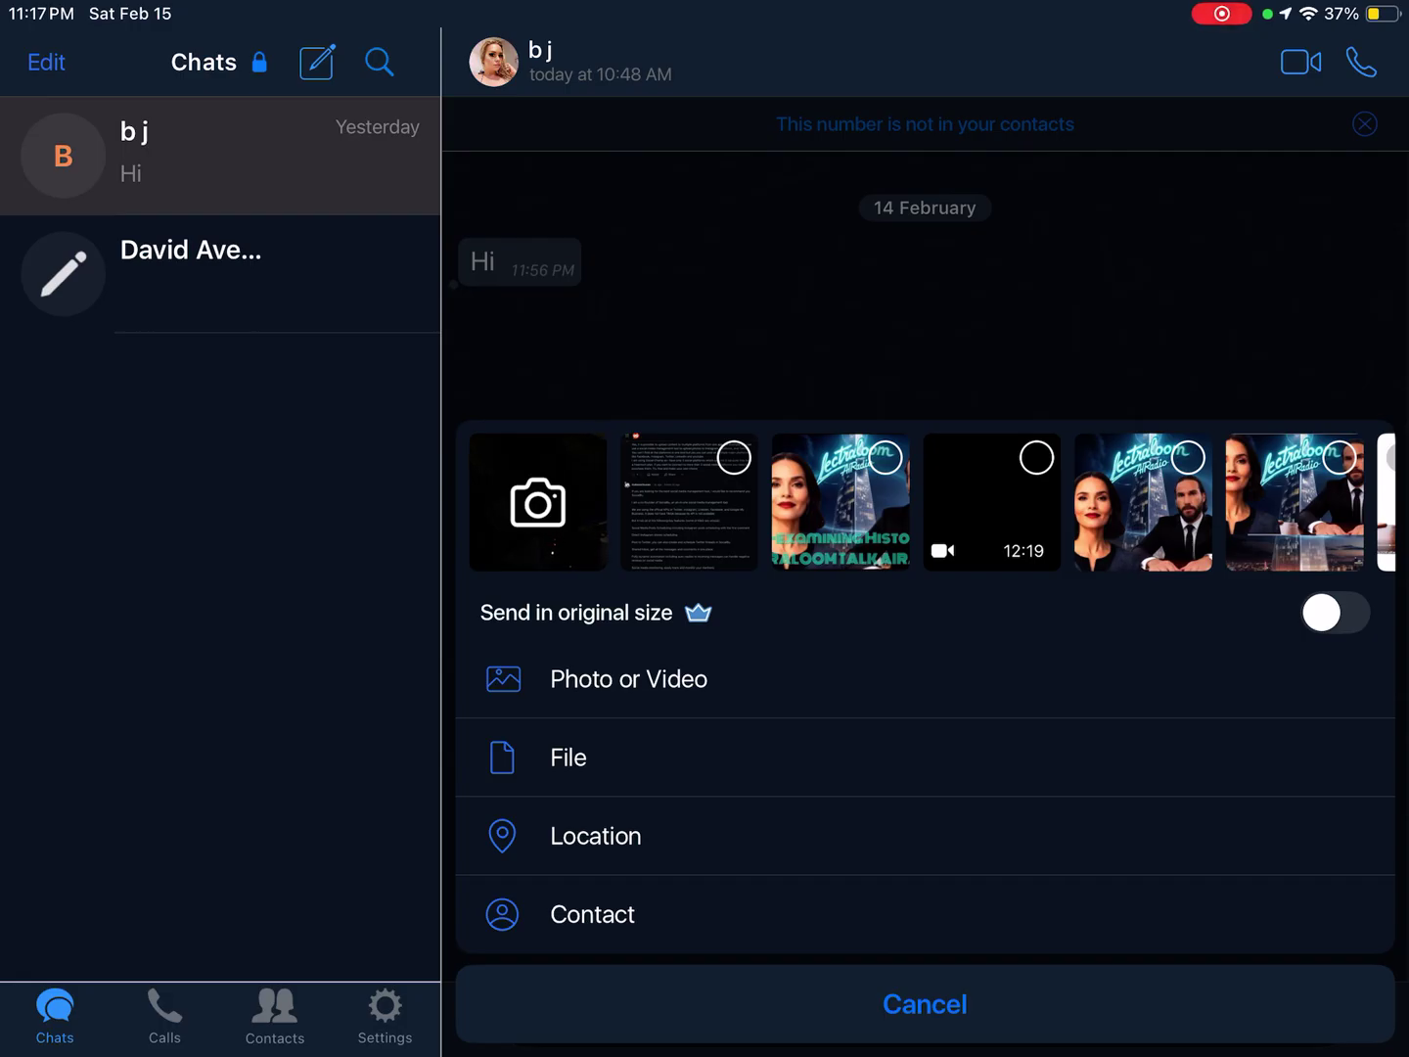
click(628, 678)
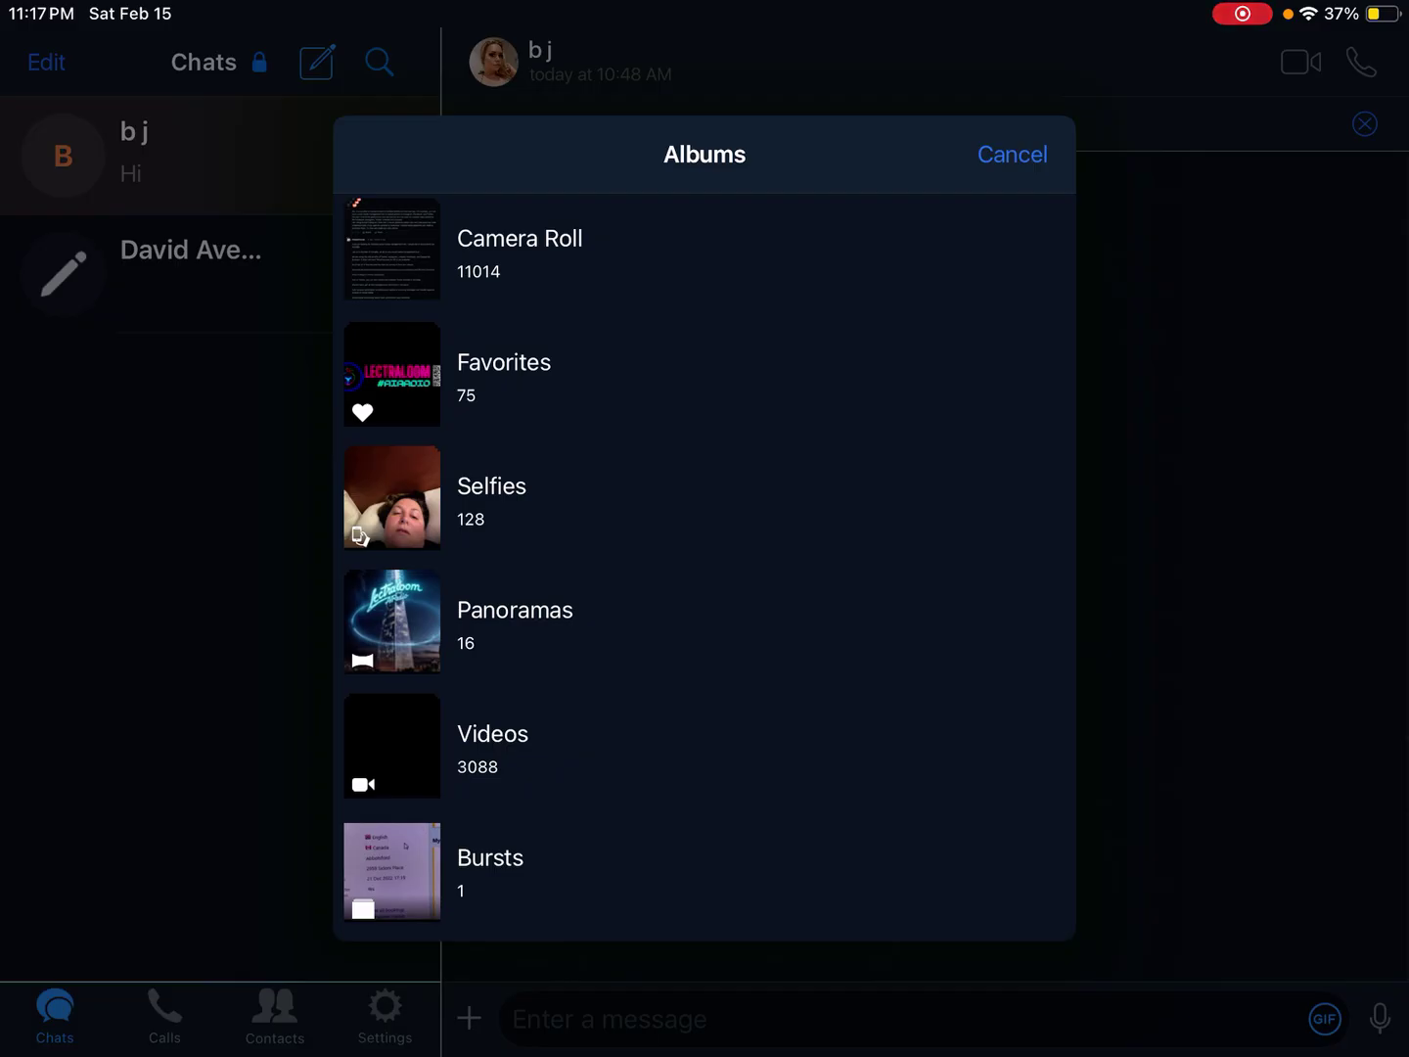
Step: Cancel the Albums popover, leaving the b j chat with nothing sent
click(1011, 155)
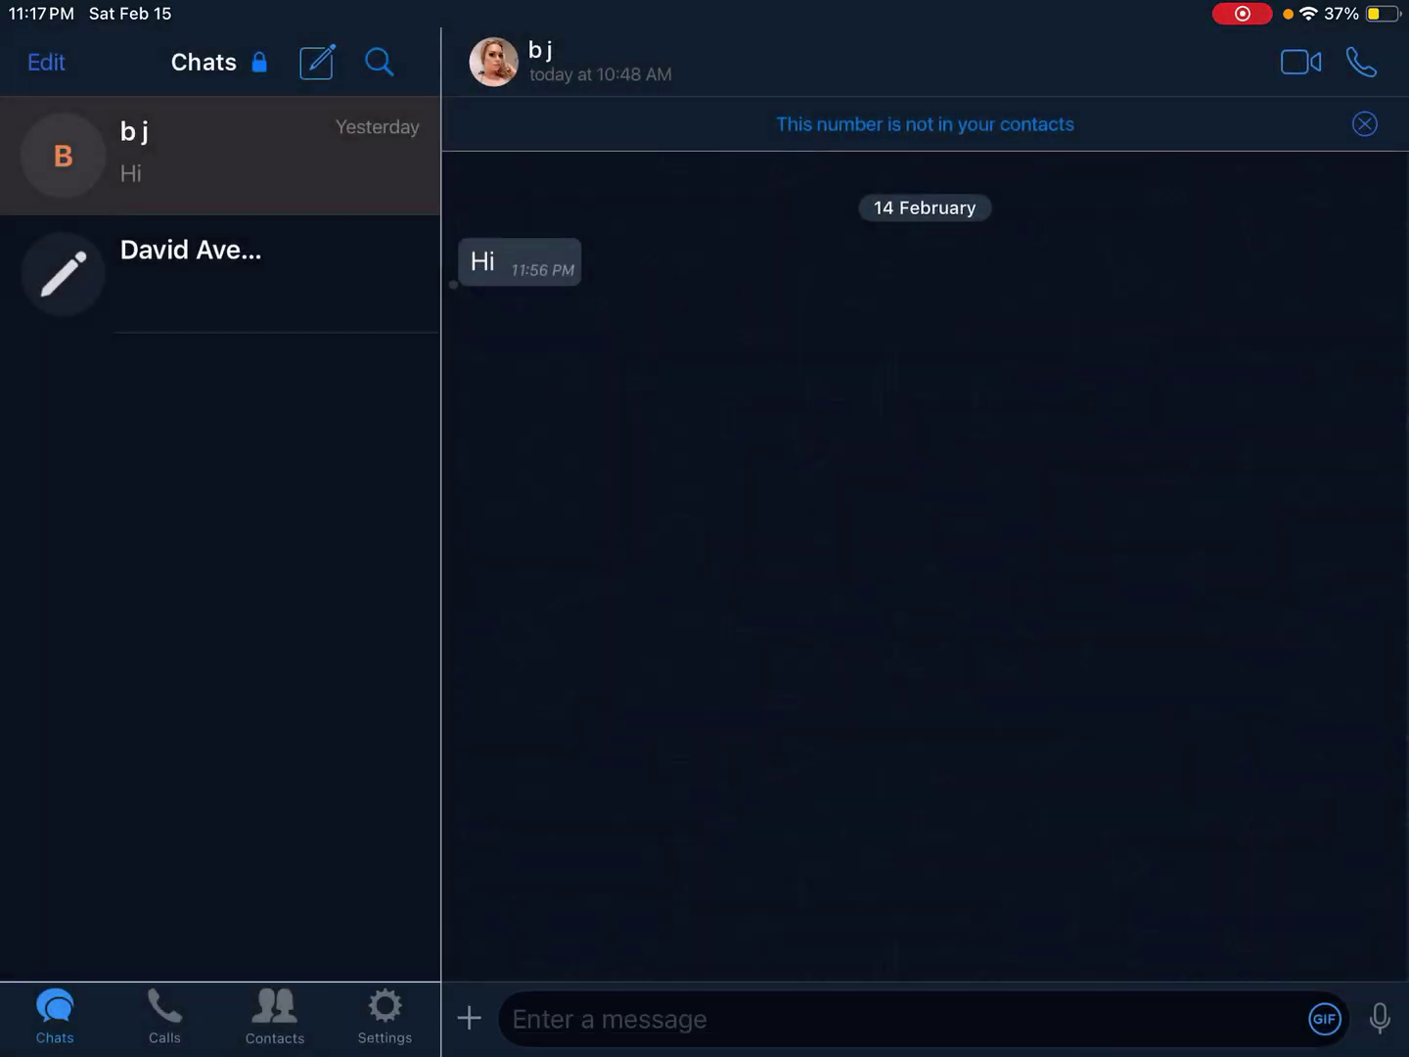